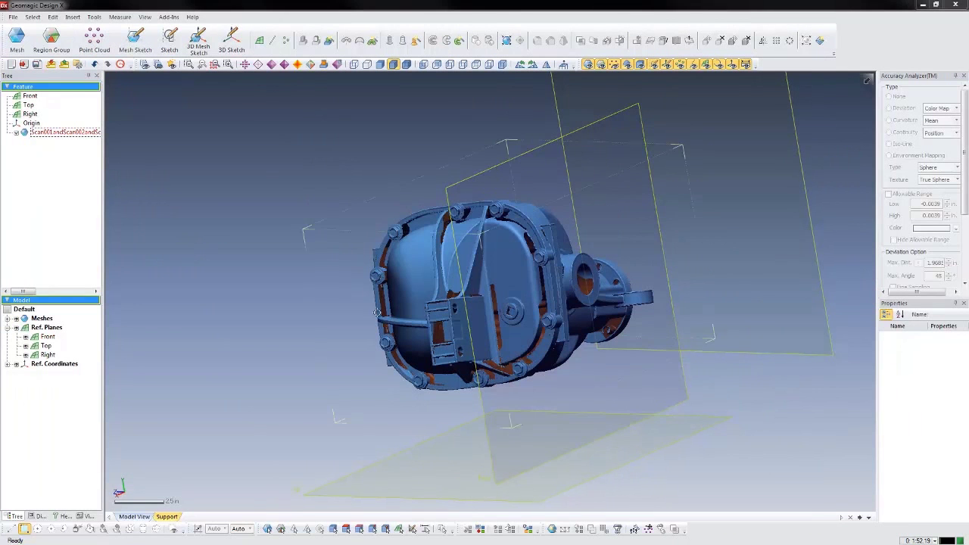
Auto-segment the scanned mesh into a region group with a sensitivity of 21
left_click(47, 40)
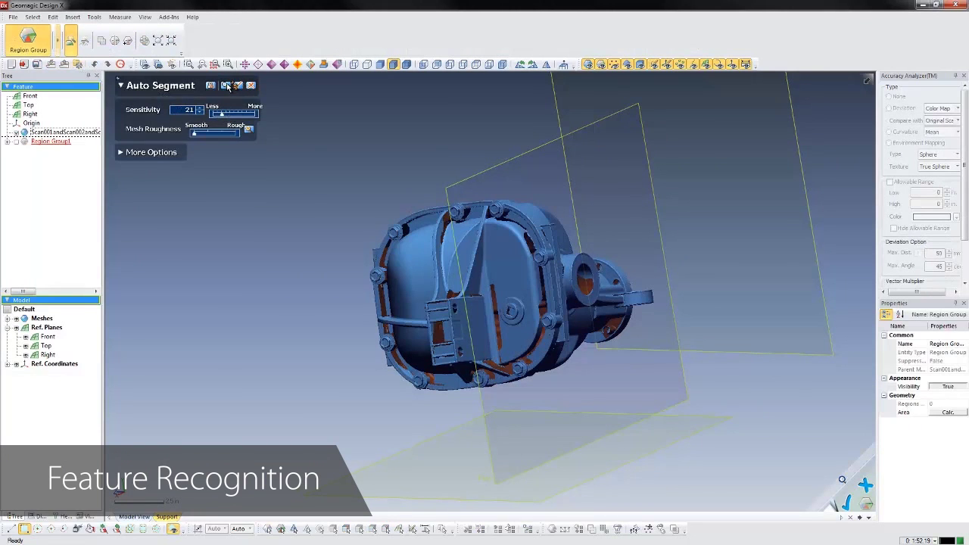
left_click(238, 85)
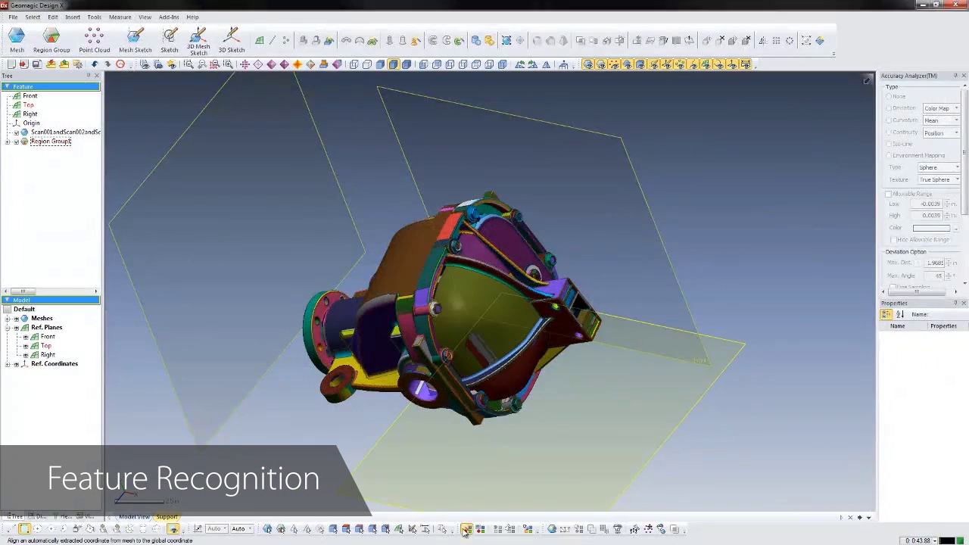
Align the scanned mesh to the global origin with the Align Wizard, using the Coordinate 1 candidate
left_click(467, 528)
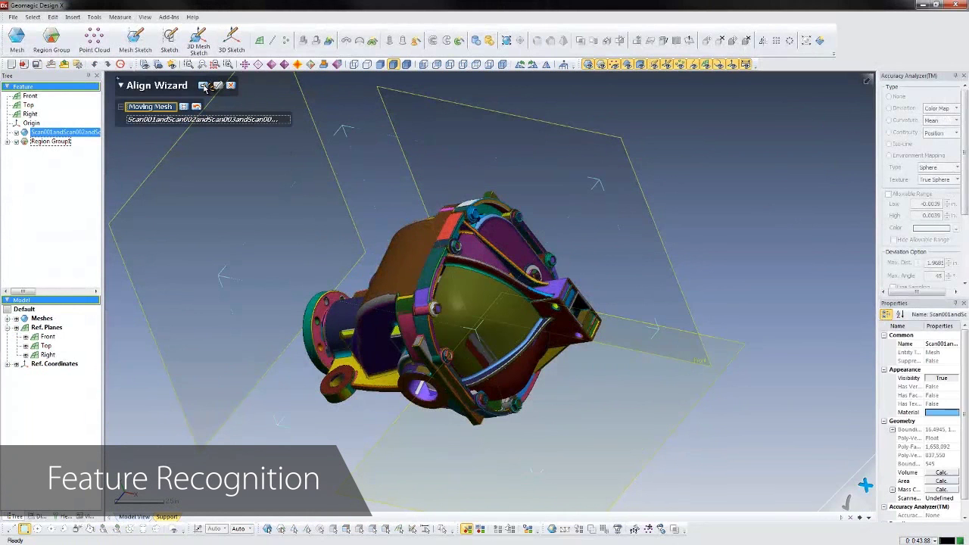
left_click(203, 85)
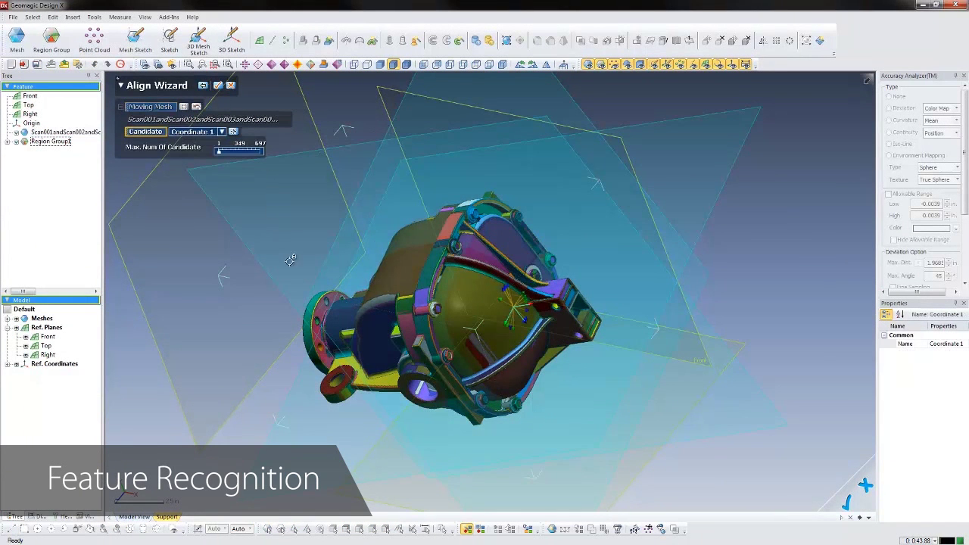
right_click_drag(290, 261, 517, 136)
right_click_drag(348, 254, 632, 289)
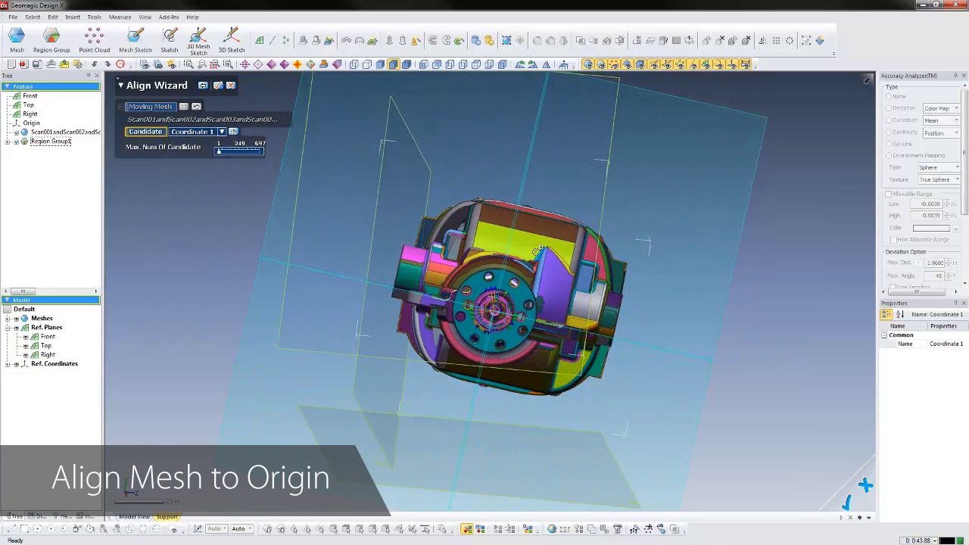
left_click(218, 85)
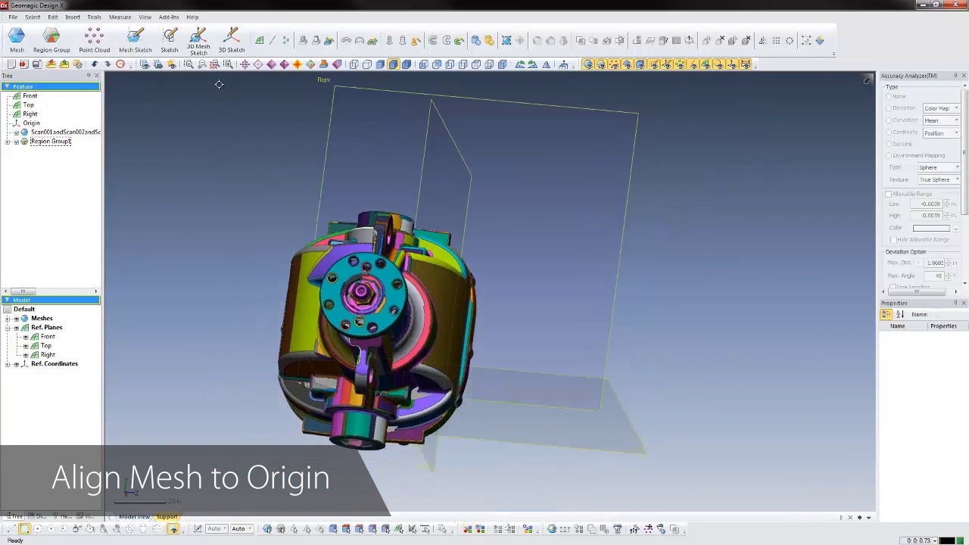
right_click_drag(418, 310, 338, 273)
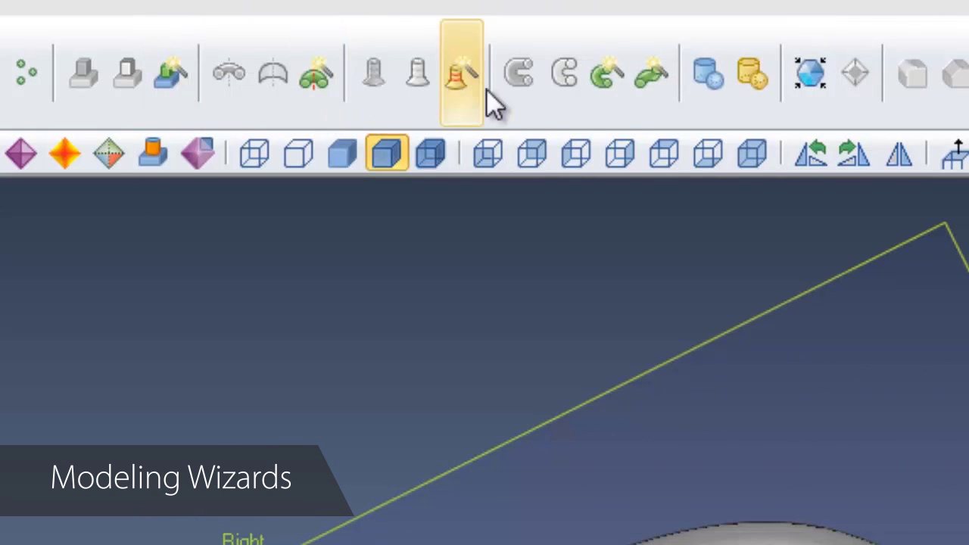
Start the Extrusion Wizard and assign the housing's outer revolution, cylinder and freeform regions as the sides
left_click(658, 85)
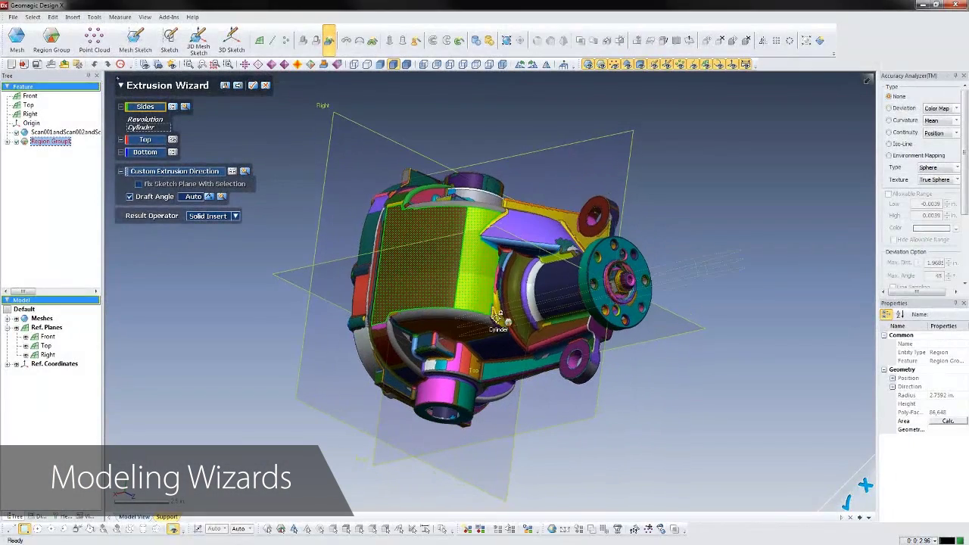
left_click(501, 314)
left_click(524, 310)
right_click_drag(575, 393, 303, 326)
left_click(521, 309)
right_click_drag(432, 345, 651, 340)
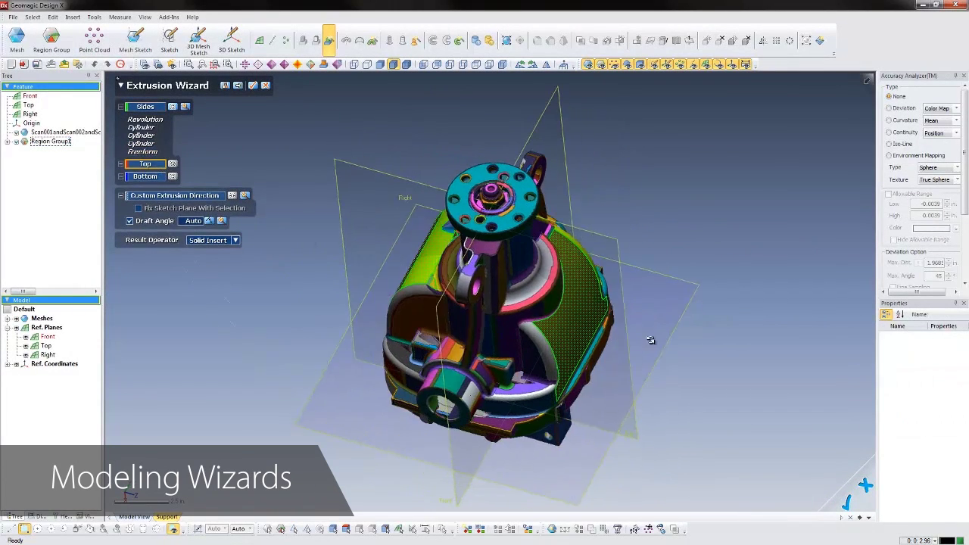
Assign the end regions of the housing extrusion and create it as a Solid Insert
left_click(413, 324)
left_click(147, 190)
right_click_drag(394, 151, 487, 247)
left_click(489, 238)
left_click(238, 85)
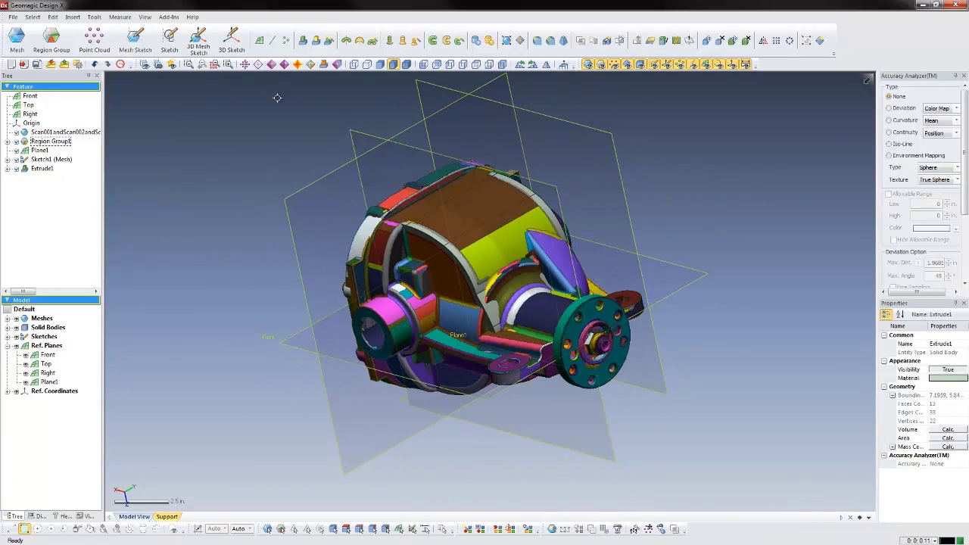
Hide the mesh and edit the extrusion's mesh sketch, deleting a group of profile curves and starting the Line tool
left_click(22, 313)
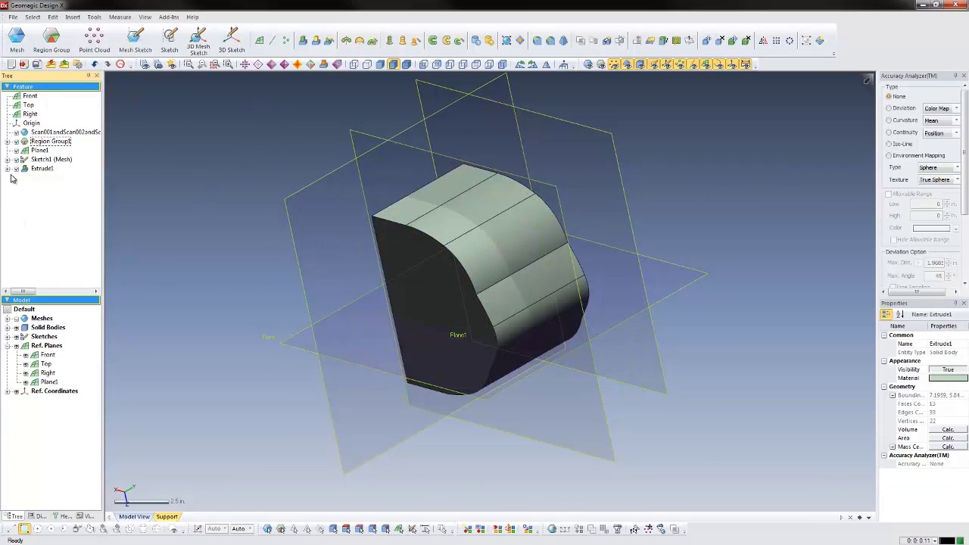
right_click(45, 160)
left_click(87, 176)
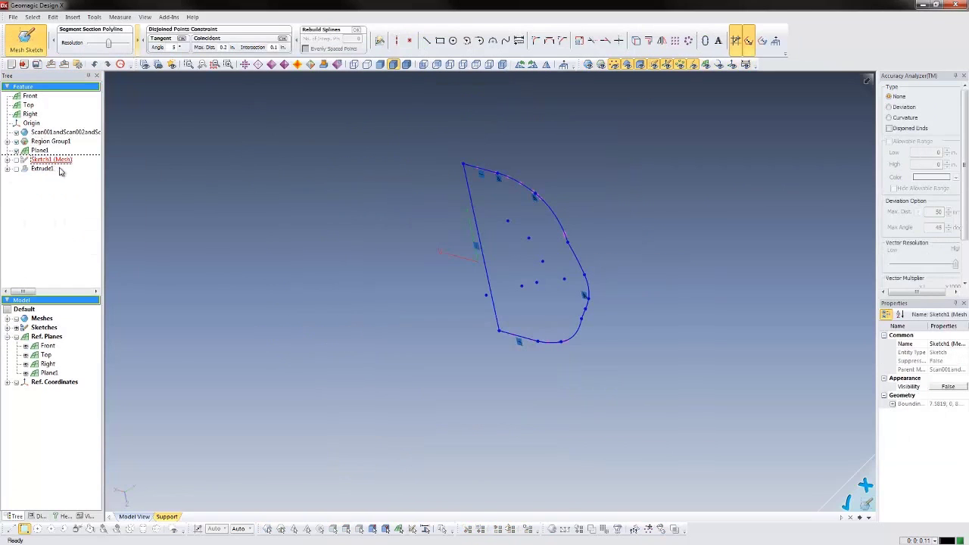
left_click(563, 65)
scroll(431, 348, "up", 4)
left_click_drag(386, 135, 441, 362)
key("Delete")
left_click(426, 41)
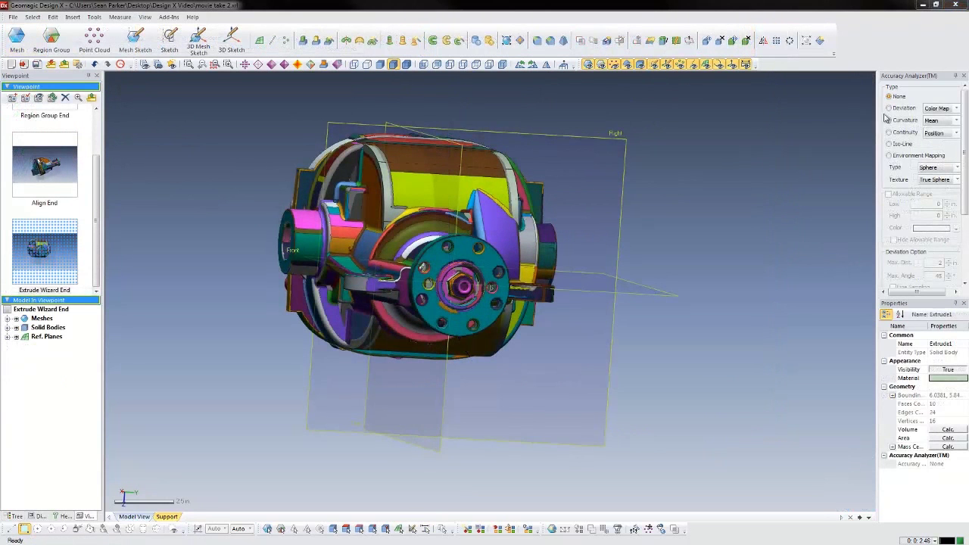
Show the body's deviation color map with the allowable tolerance's high limit set to 0.01 in
left_click(888, 108)
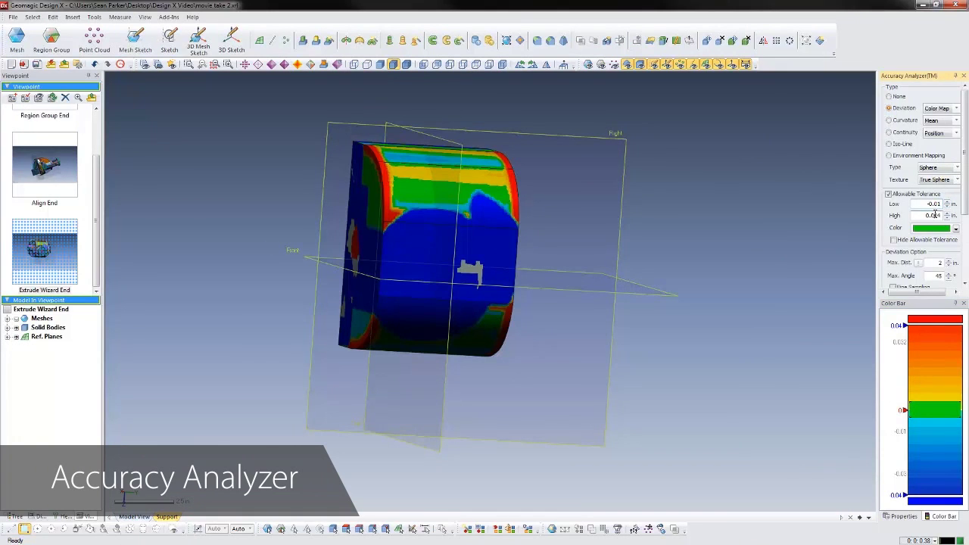
left_click(935, 214)
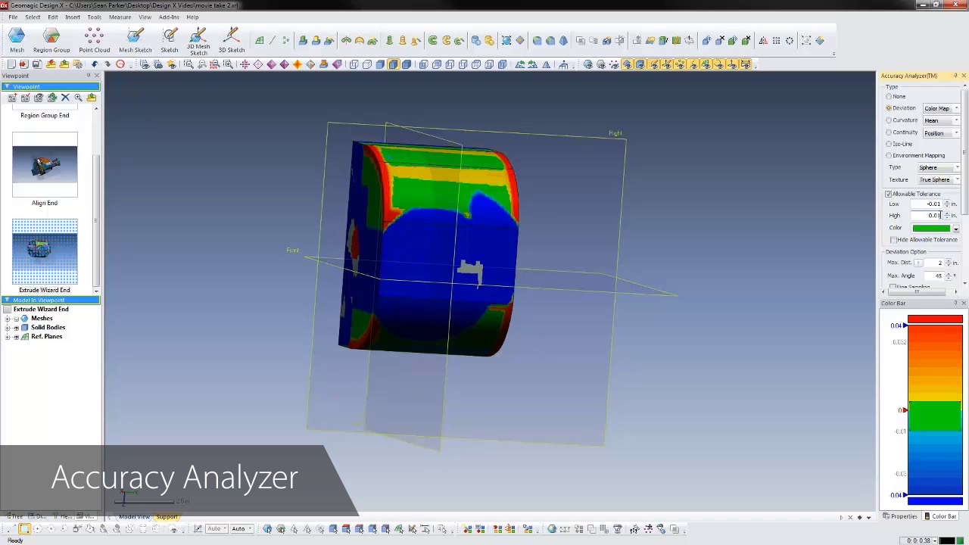
type("1")
key("Return")
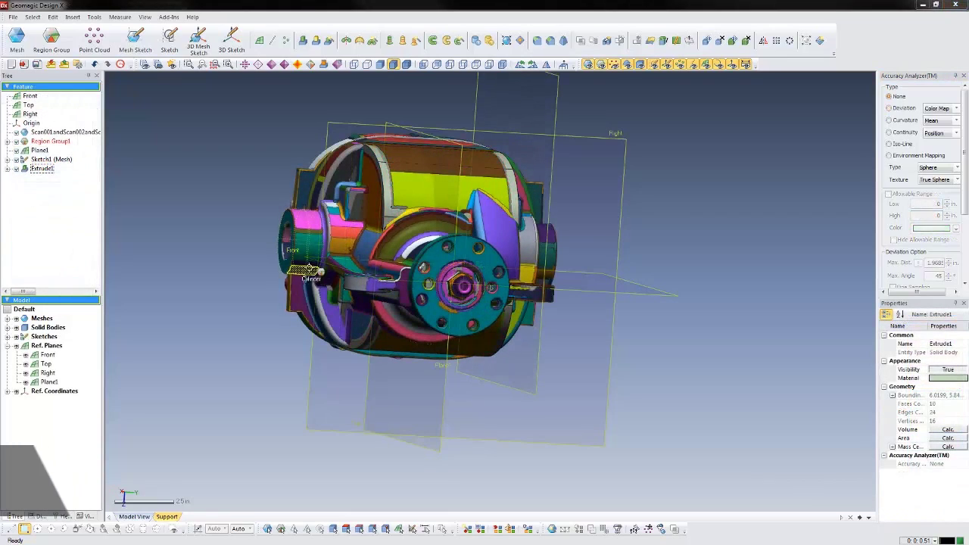
Create a planar mesh sketch based on the extruded body's flat face, adjusting the section polyline's offset
right_click_drag(316, 275, 855, 340)
left_click(450, 339)
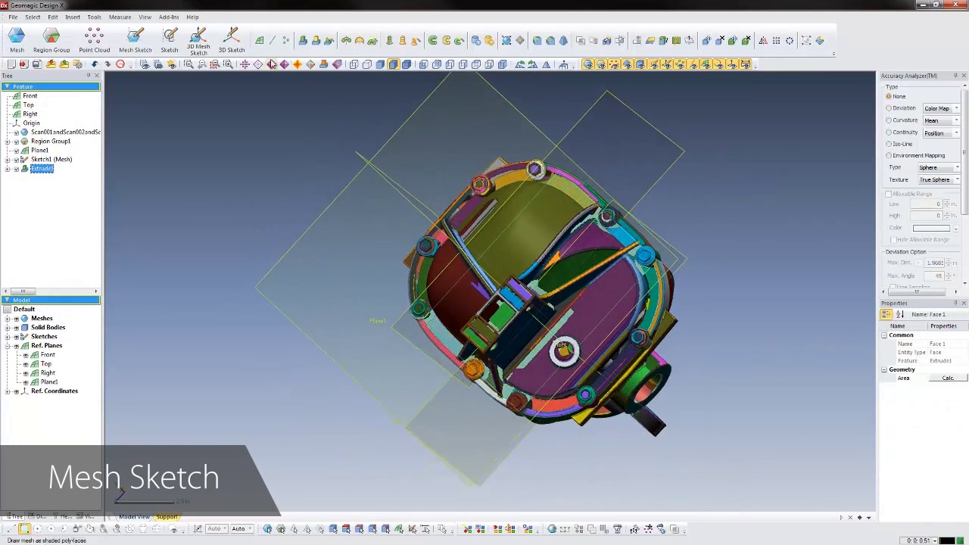
left_click(136, 39)
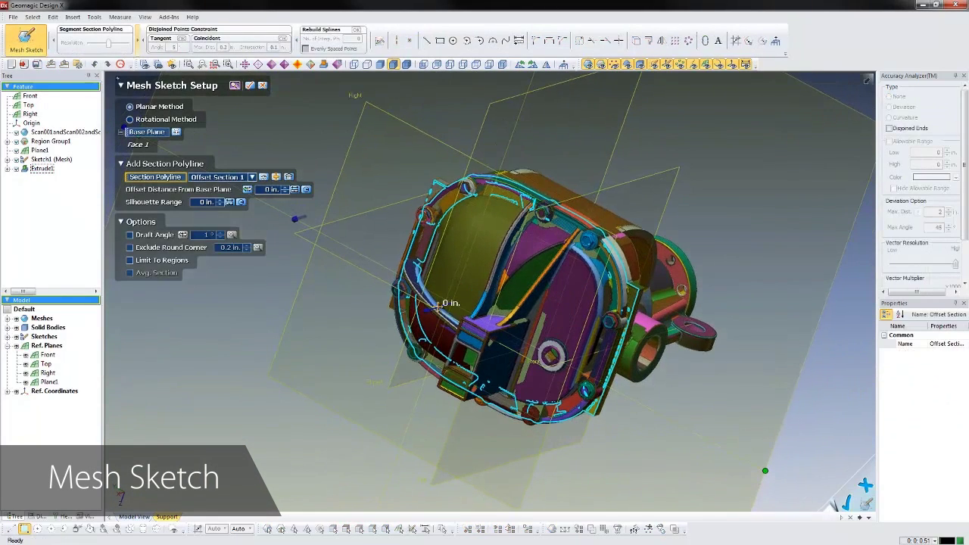
left_click_drag(434, 307, 447, 301)
left_click(250, 86)
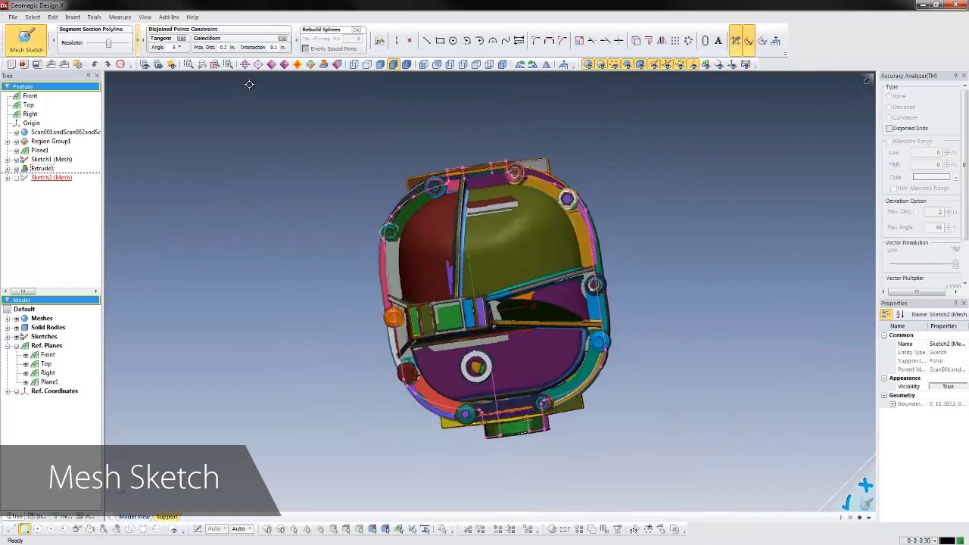
Hide the mesh and convert the extruded body's two opposite side edges into sketch lines
left_click(20, 319)
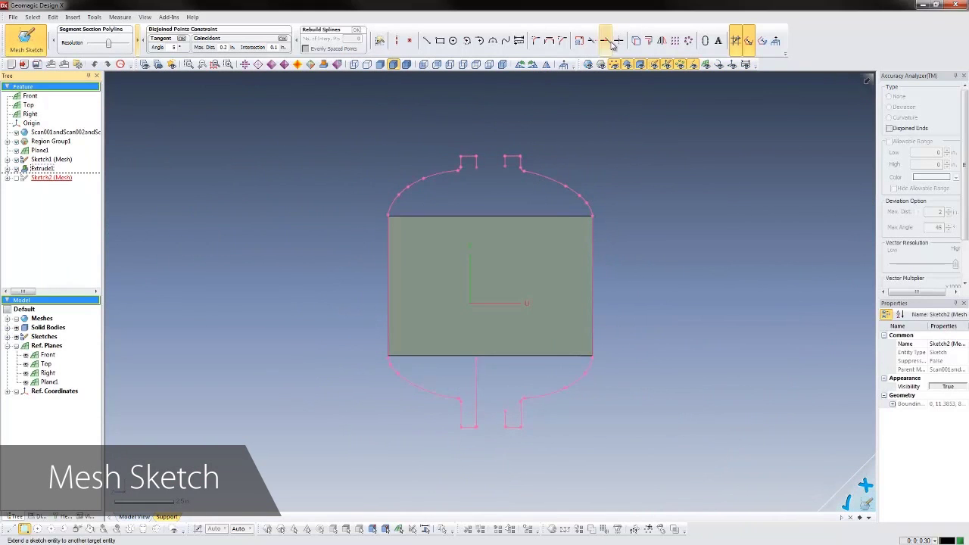
left_click(636, 40)
left_click(389, 249)
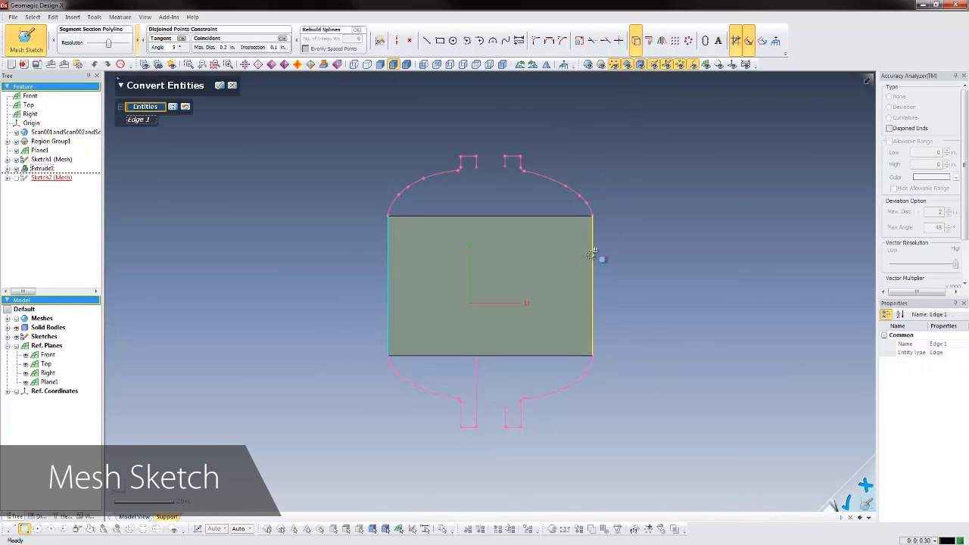
left_click(221, 85)
Fit a 3-point arc to the section polyline's upper-left curve and Auto Sketch the selected curves on the opposite side
scroll(408, 197, "up", 3)
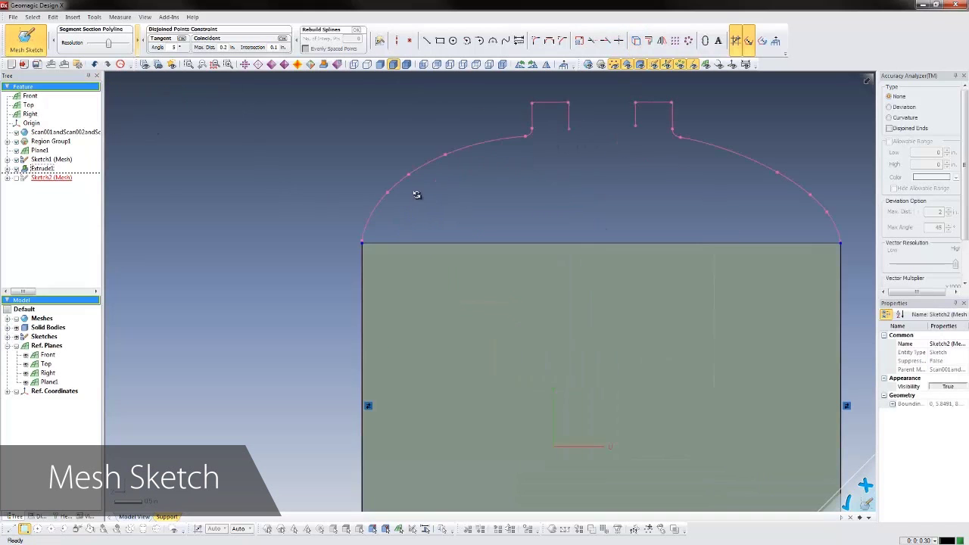
left_click(491, 41)
left_click(363, 241)
left_click(376, 202)
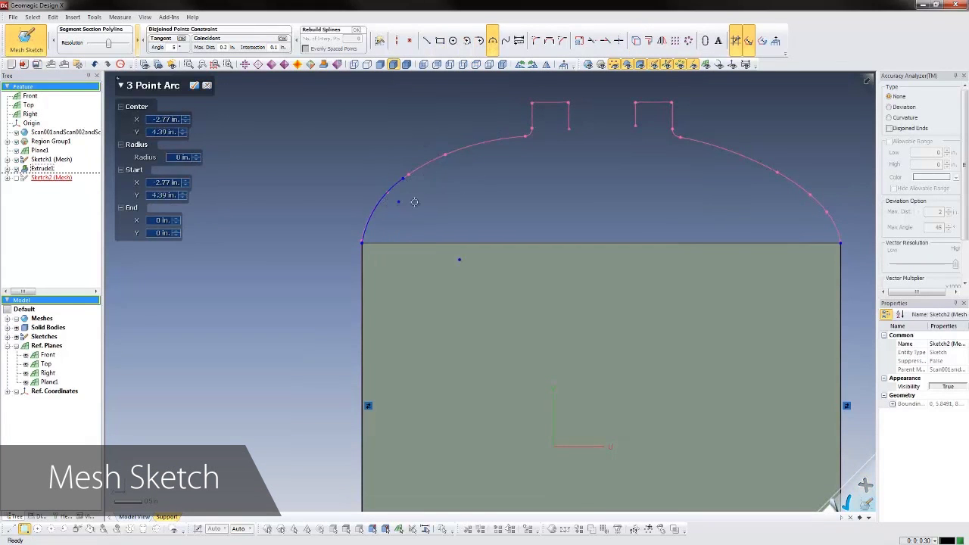
left_click(379, 41)
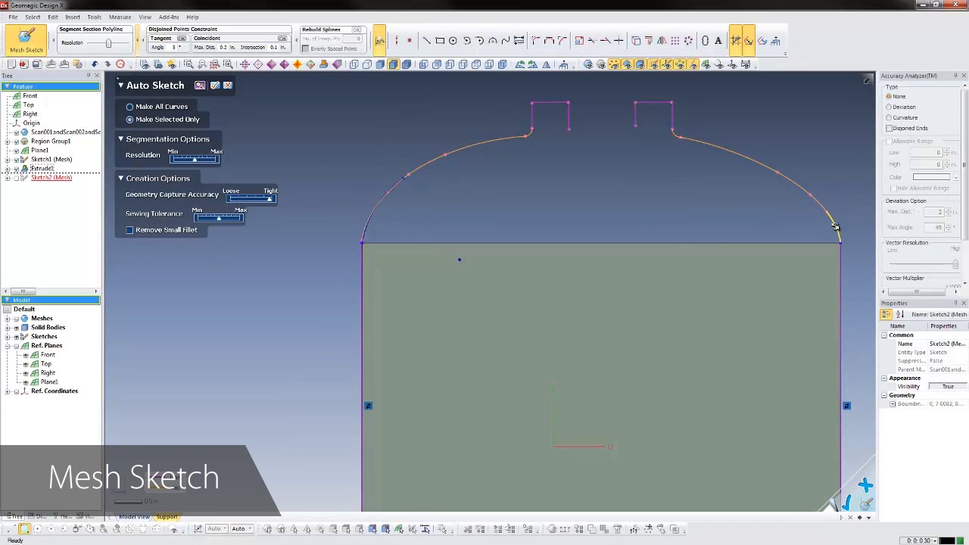
left_click(786, 177)
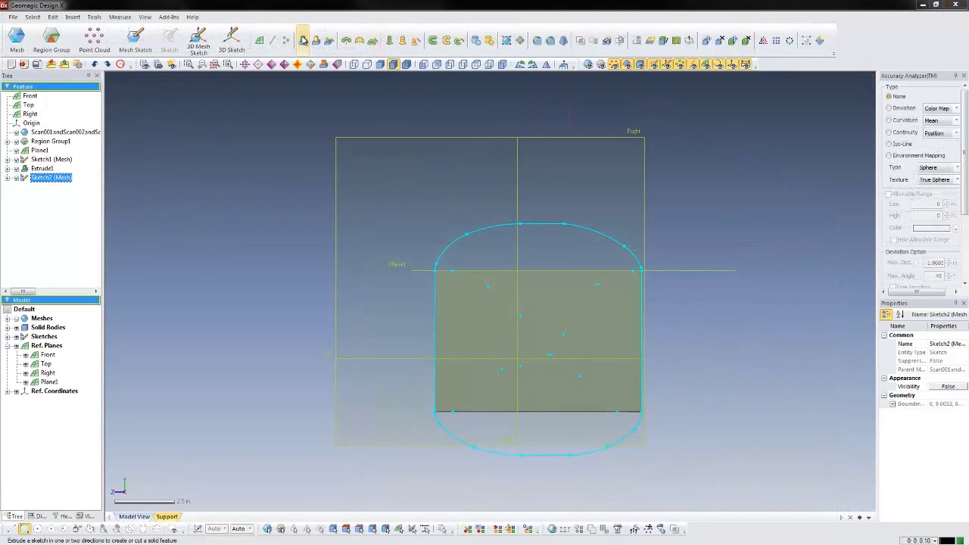
Extrude the second mesh sketch up to the planar flange region with Mean Distance Position, merging it with the body
left_click(302, 39)
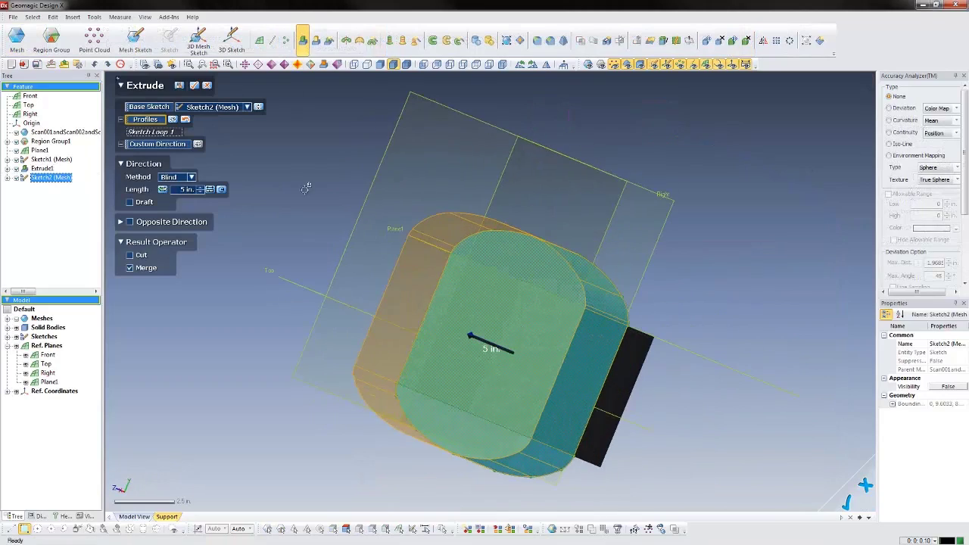
left_click(16, 318)
right_click_drag(295, 303, 642, 156)
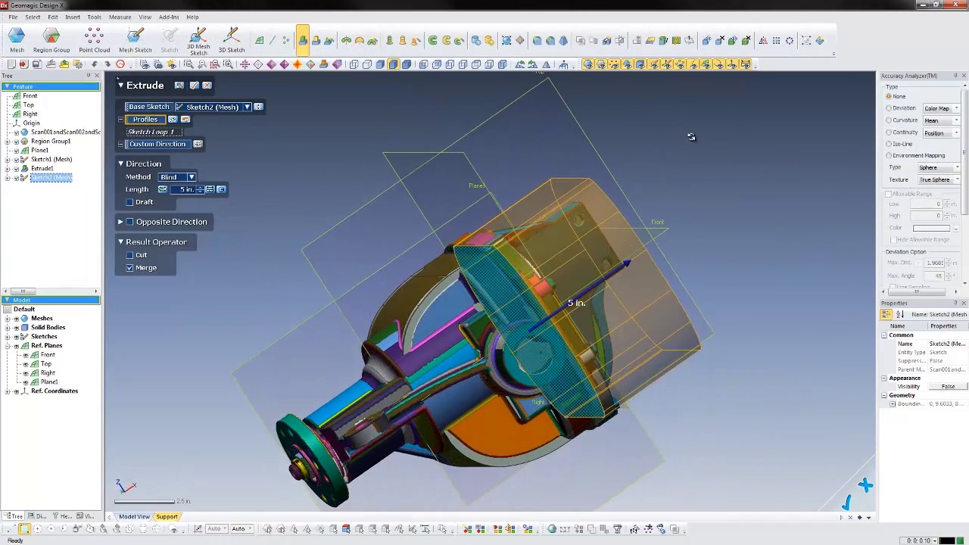
right_click_drag(696, 136, 291, 134)
left_click(182, 180)
left_click(187, 220)
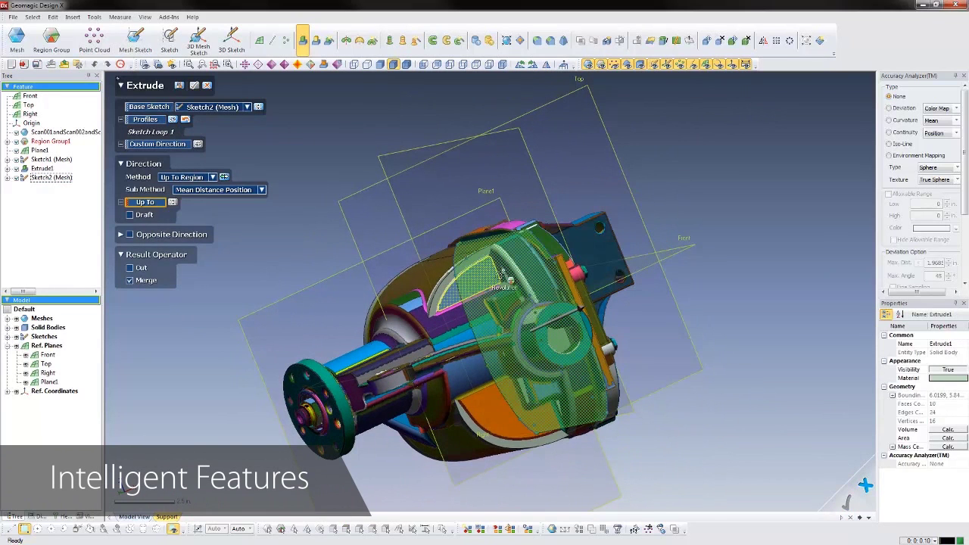
left_click(513, 279)
right_click_drag(512, 279, 543, 357)
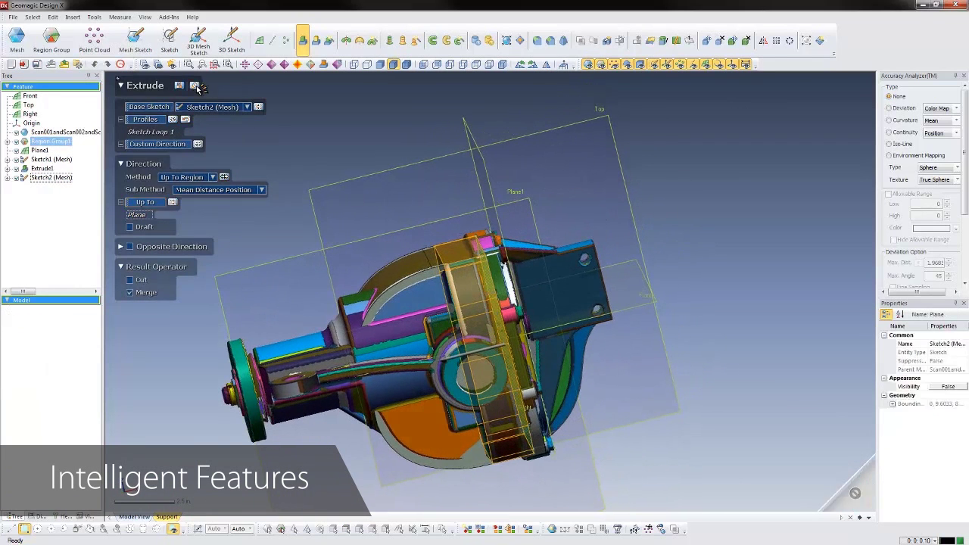
left_click(195, 87)
left_click(16, 318)
right_click_drag(280, 326, 594, 252)
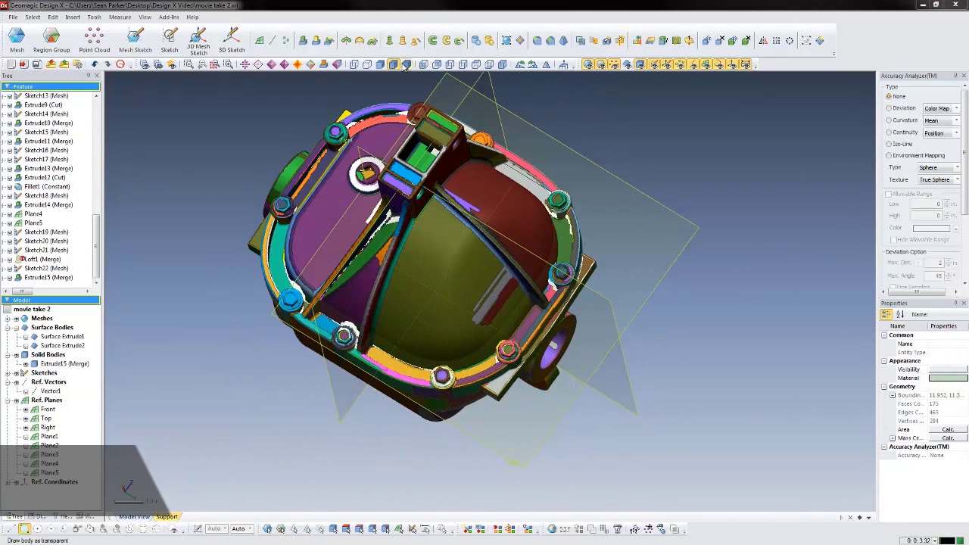
Start the Loft Wizard and select the cylinder, revolution, freeform and plane regions of the domed cover
left_click(415, 40)
left_click(384, 251)
left_click(350, 301)
left_click(450, 293)
left_click(506, 291)
left_click(488, 301)
left_click(514, 223)
left_click(470, 207)
right_click_drag(536, 189, 535, 253)
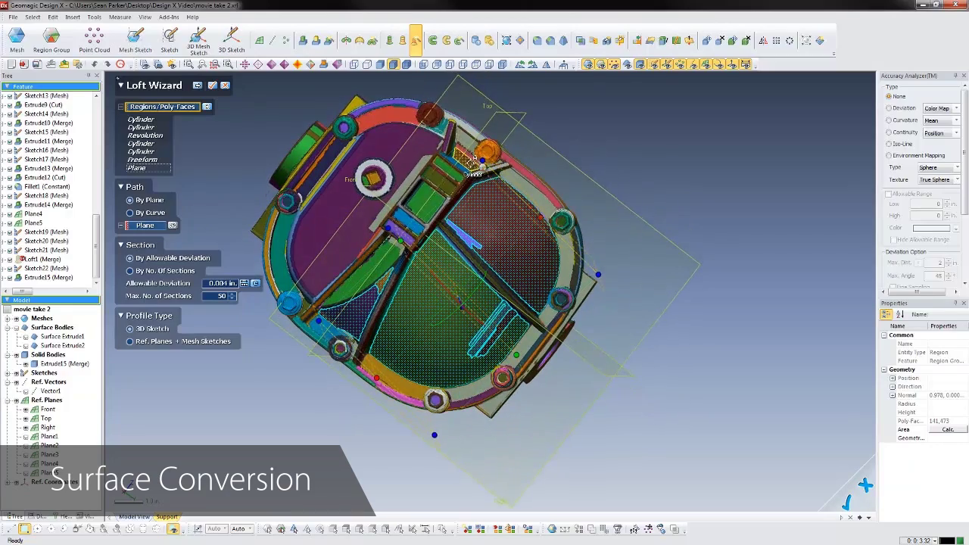
left_click(325, 318)
Adjust the loft's path plane handles around the domed cover and generate the loft preview
right_click_drag(516, 355, 454, 340)
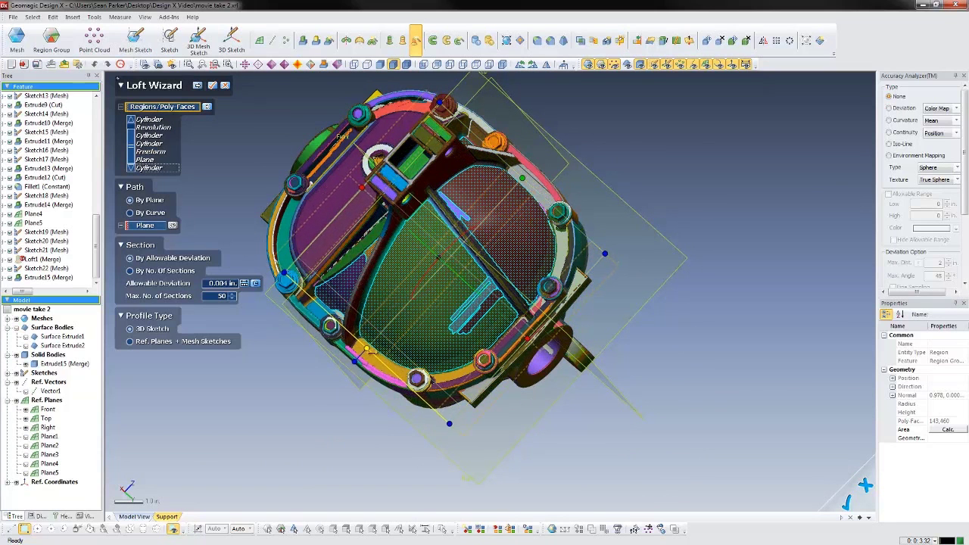
right_click_drag(519, 330, 536, 333)
left_click_drag(538, 333, 534, 330)
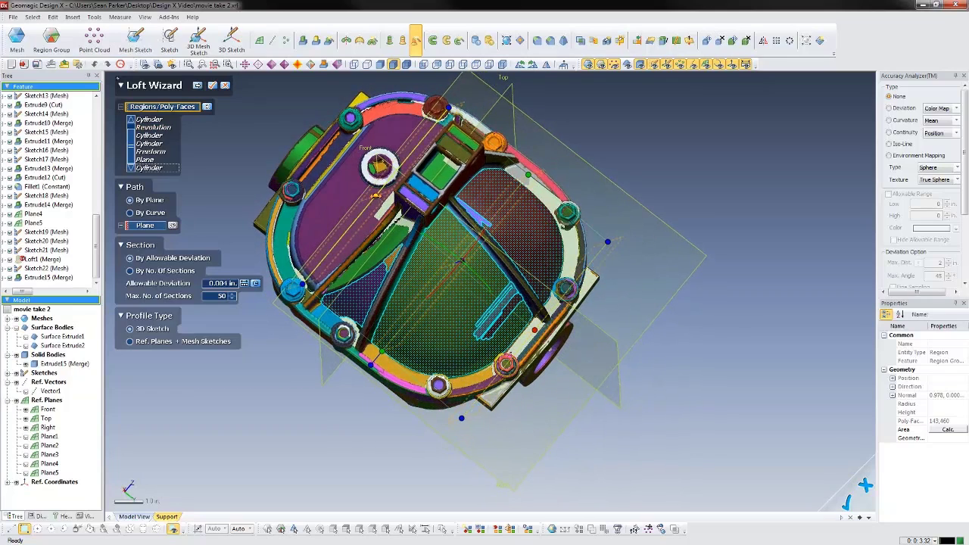
left_click_drag(378, 201, 385, 205)
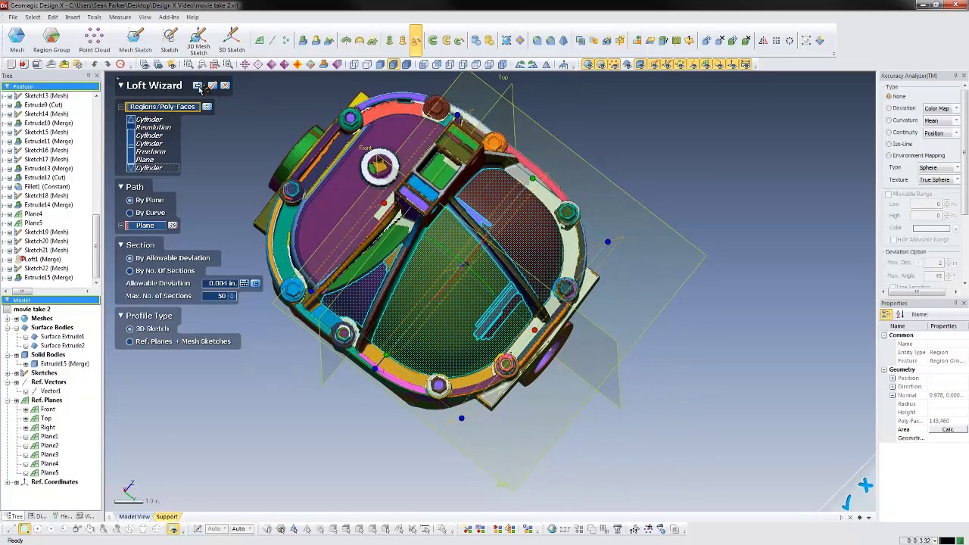
left_click(198, 86)
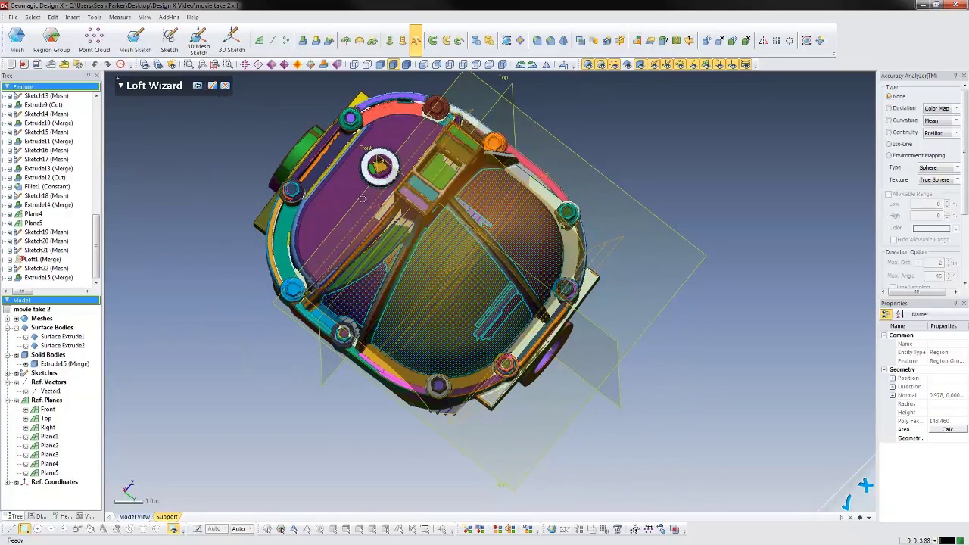
Check the loft preview against the scan with the Deviation color map, and switch the accuracy analysis back to None
left_click(897, 109)
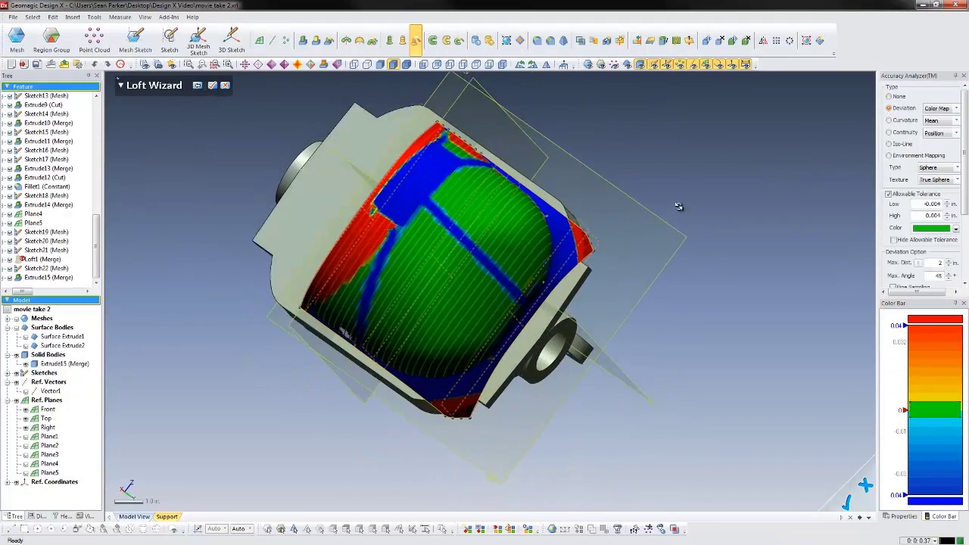
left_click(890, 96)
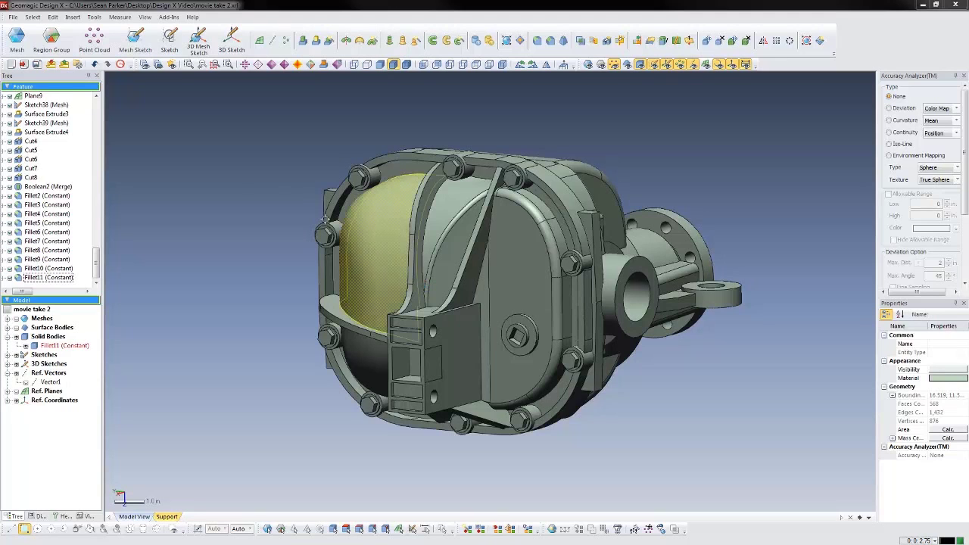
Run LiveTransfer of the finished housing model to Inventor, starting from the first feature
left_click(11, 17)
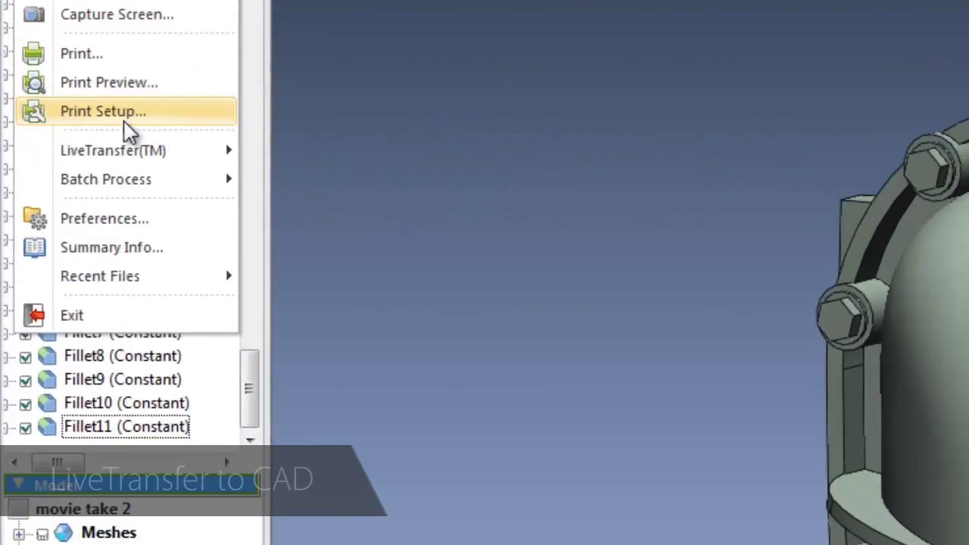
mouse_move(49, 171)
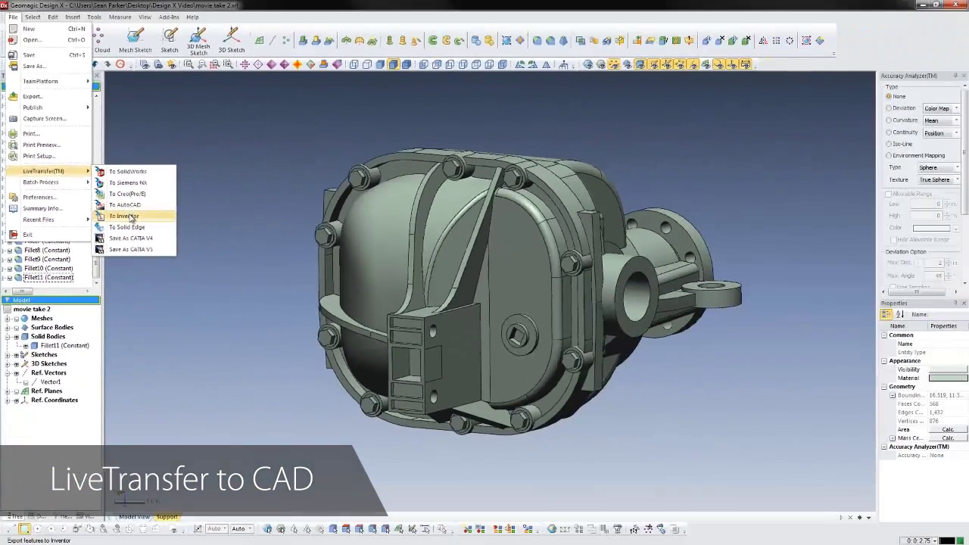
left_click(125, 216)
left_click(153, 106)
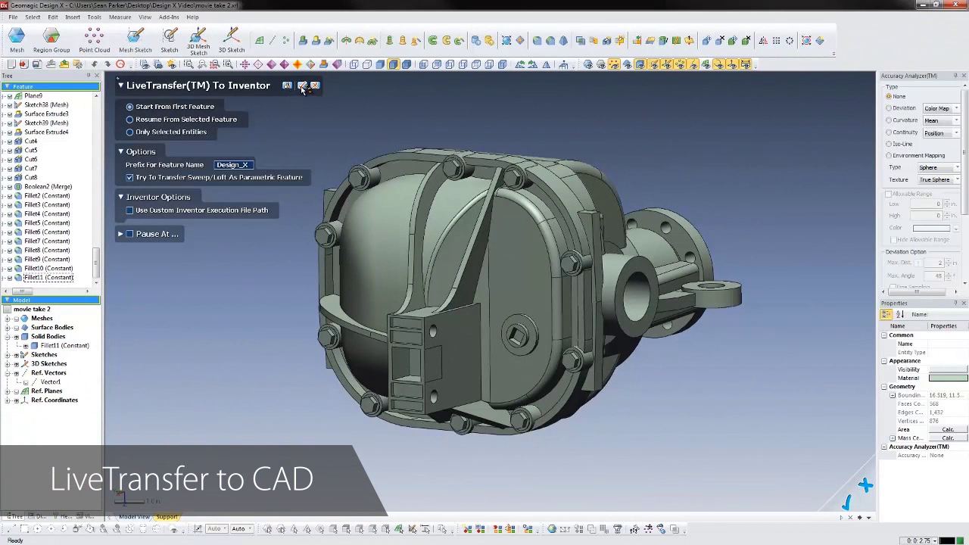
left_click(302, 87)
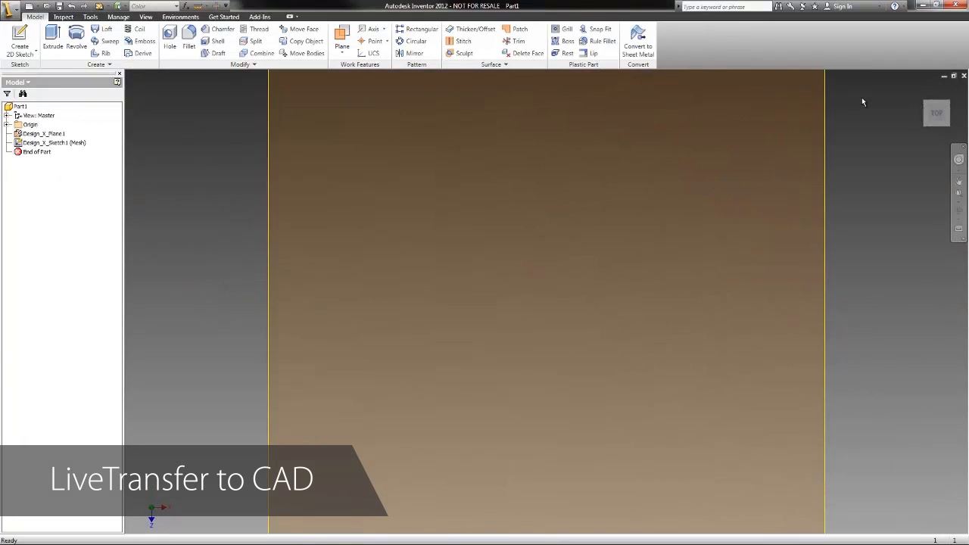